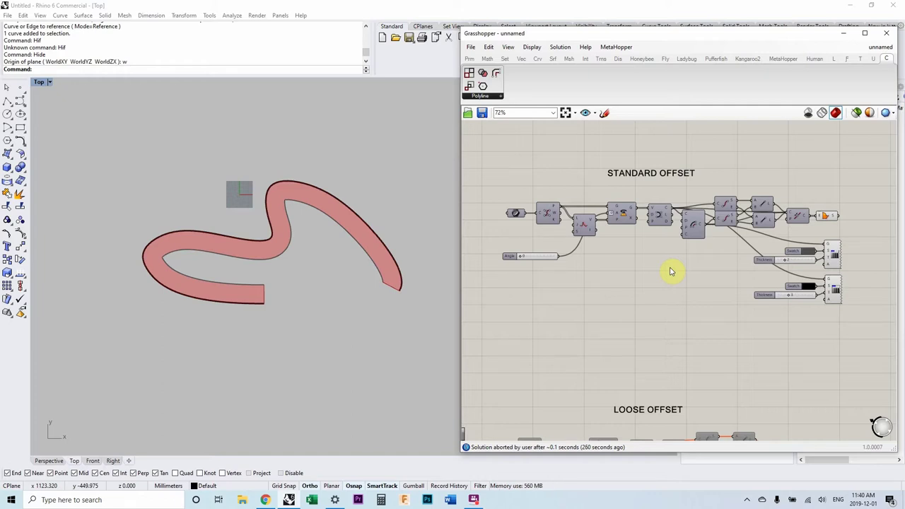
Examine the Standard Offset definition, especially its offset curve component, alongside the previewed offset strip
scroll(667, 247, "up", 3)
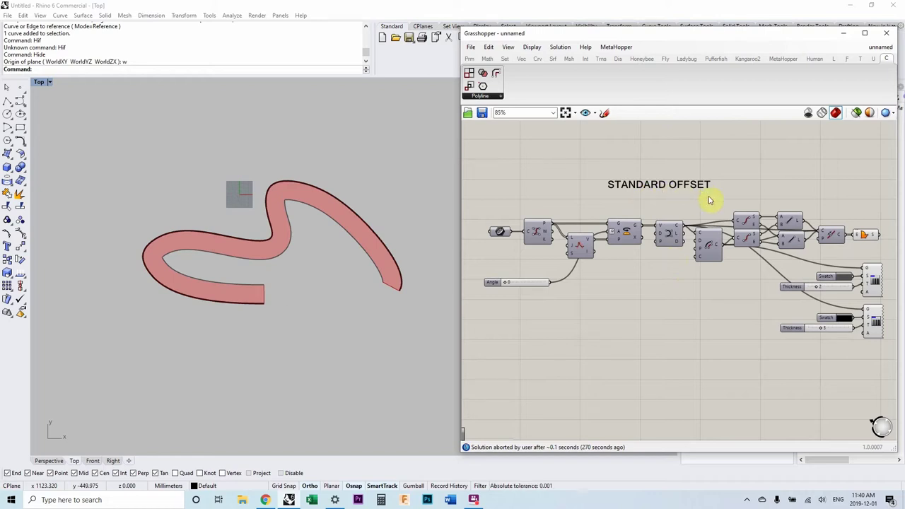
left_click(710, 248)
scroll(709, 248, "up", 5)
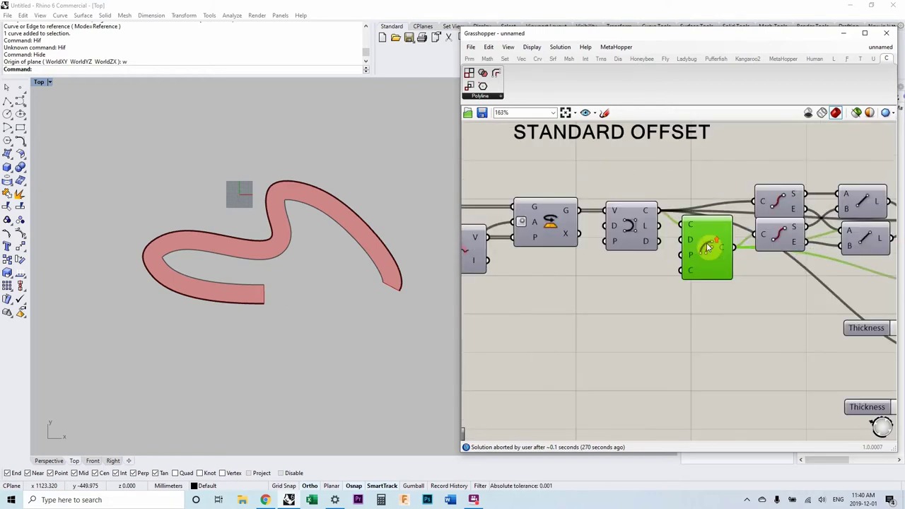
scroll(709, 248, "down", 4)
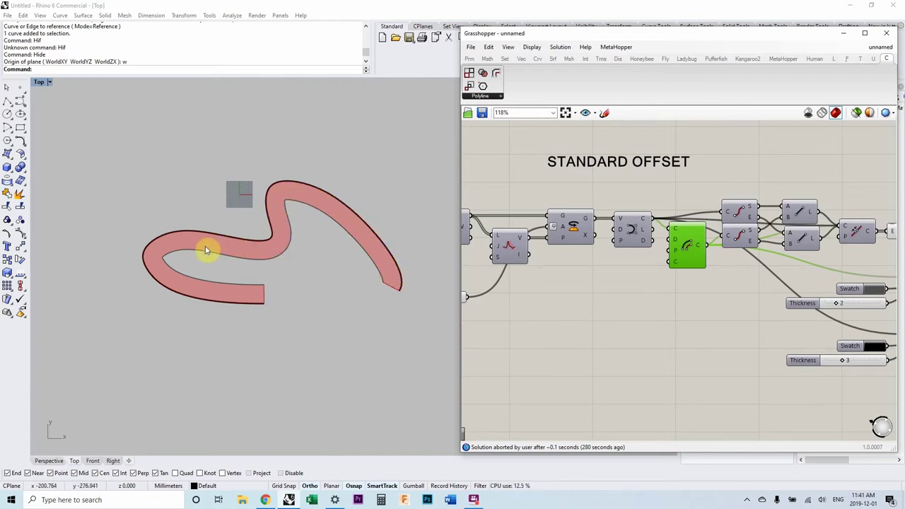
scroll(610, 300, "down", 2)
scroll(770, 253, "up", 3)
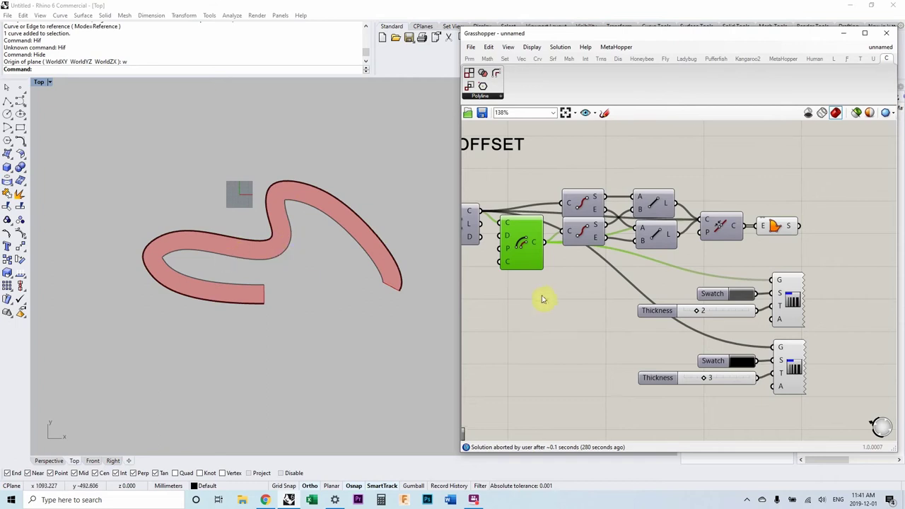
scroll(533, 306, "down", 4)
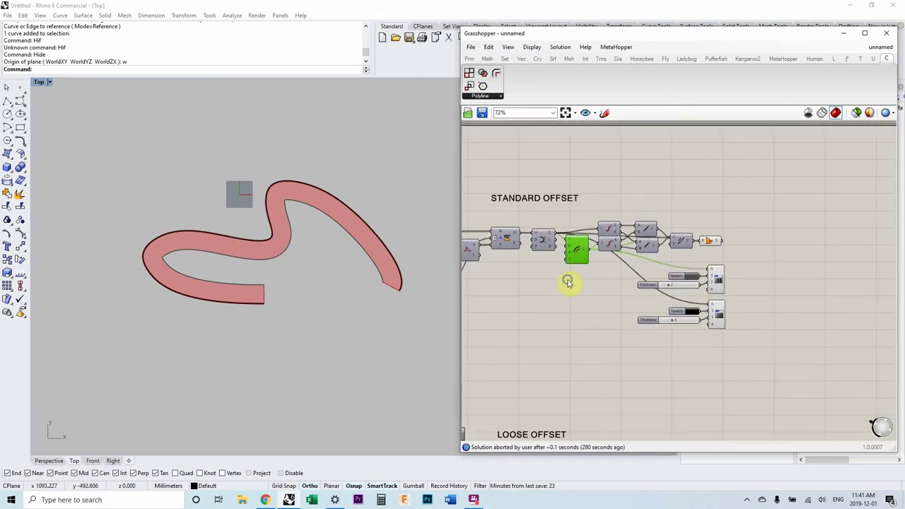
right_click_drag(571, 283, 626, 303)
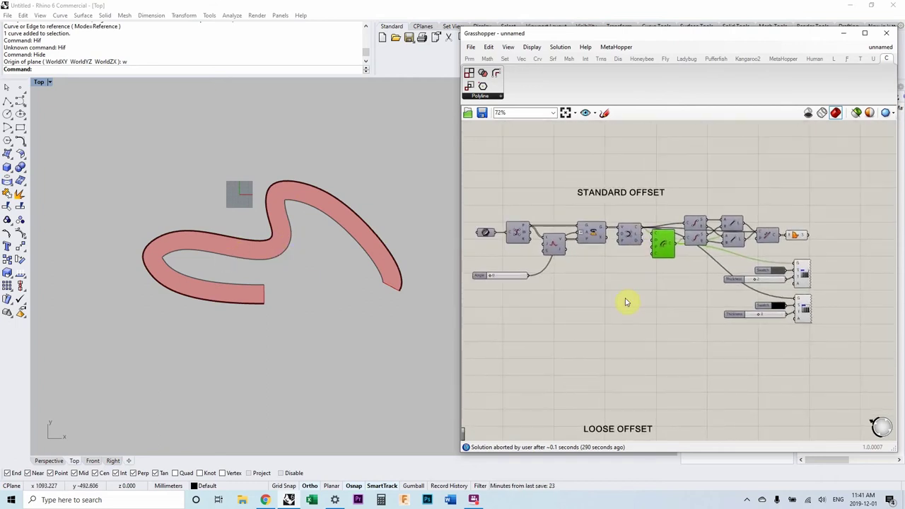
Sweep the Standard Offset definition's Angle slider up to about 106 to test how the offset strip reacts
scroll(526, 298, "up", 4)
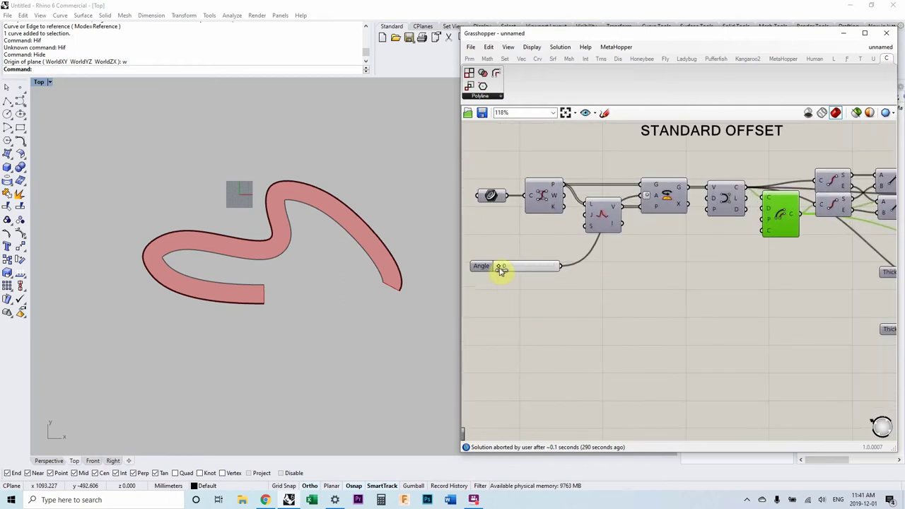
left_click_drag(500, 268, 651, 301)
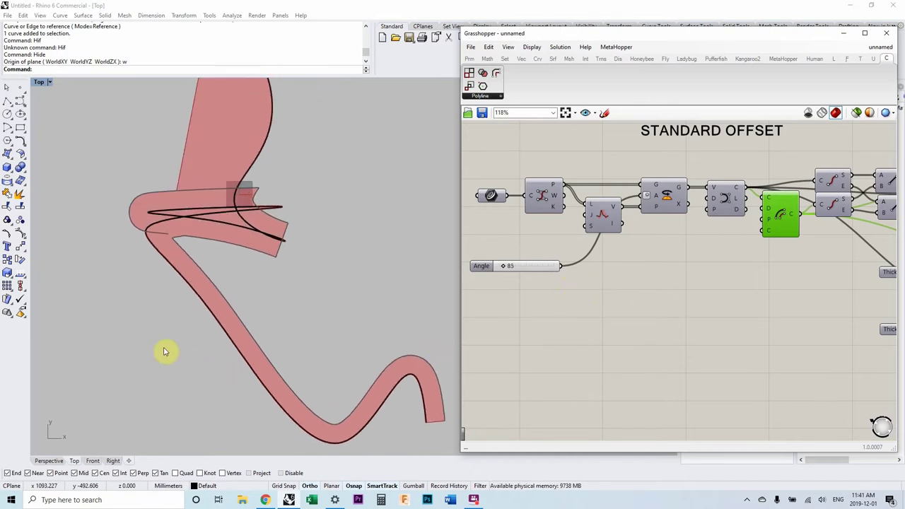
left_click_drag(164, 351, 240, 372)
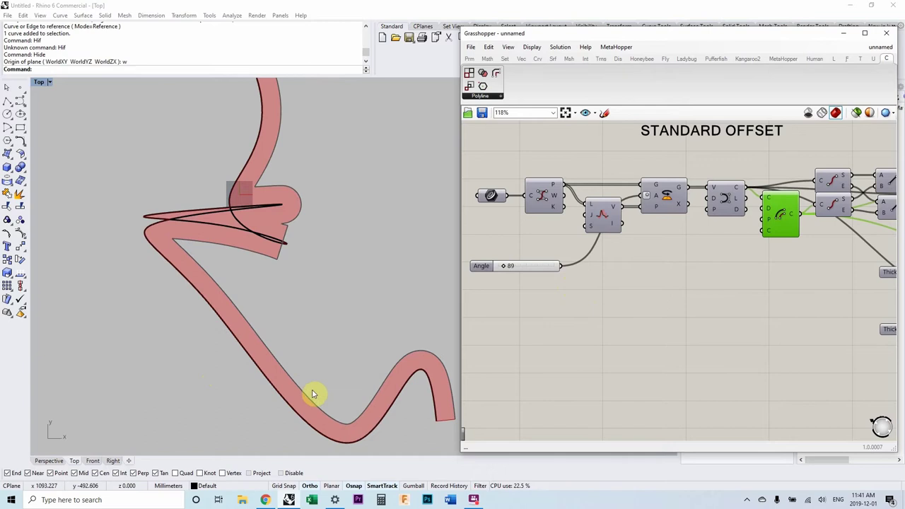
left_click_drag(313, 394, 536, 330)
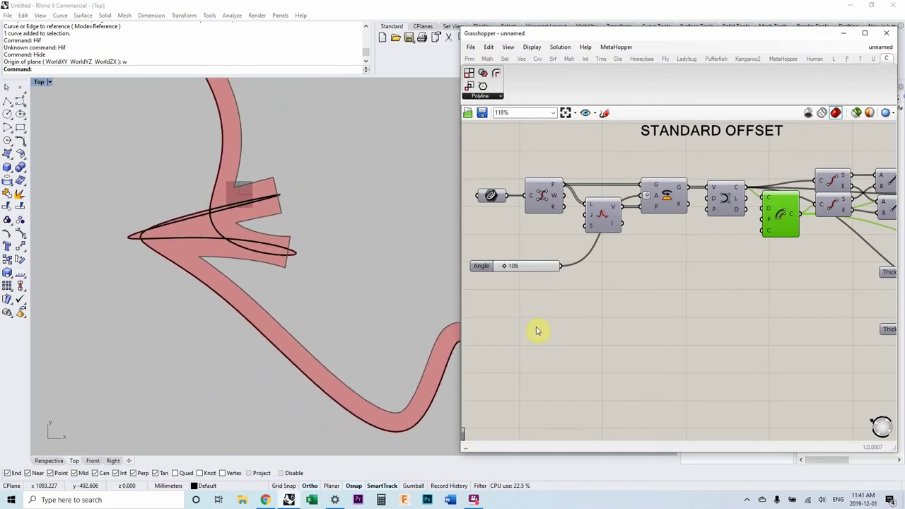
left_click_drag(536, 330, 531, 272)
Set the Standard Offset definition's Angle to 150 and inspect the whole resulting strip
scroll(177, 339, "up", 2)
double_click(531, 265)
type("150")
key("Return")
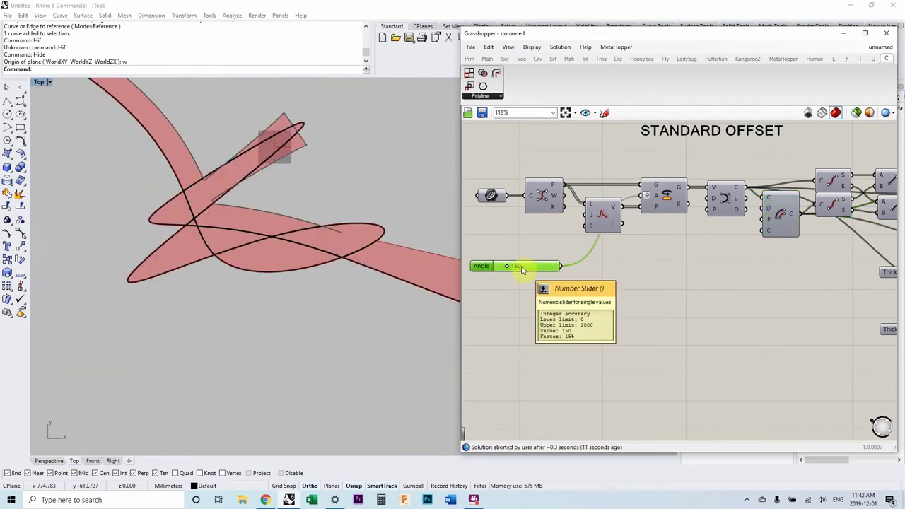
scroll(344, 325, "down", 8)
scroll(344, 325, "up", 3)
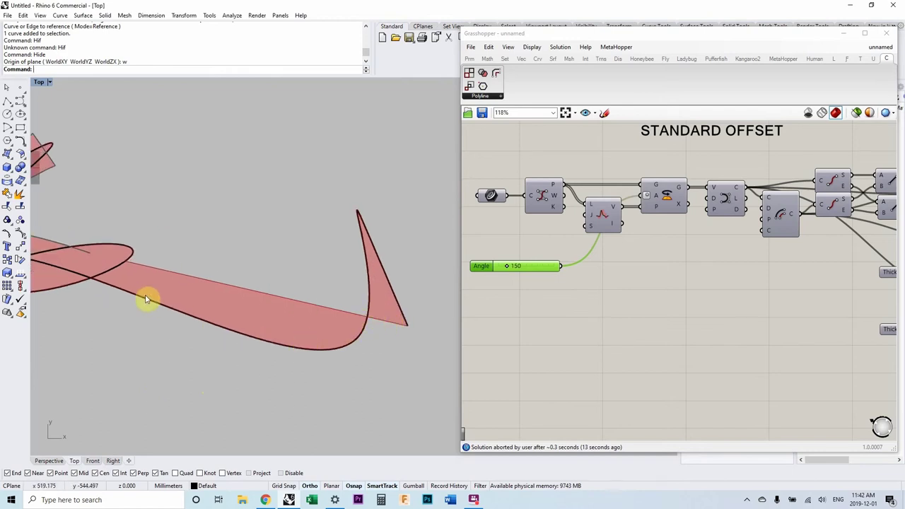
scroll(343, 331, "down", 3)
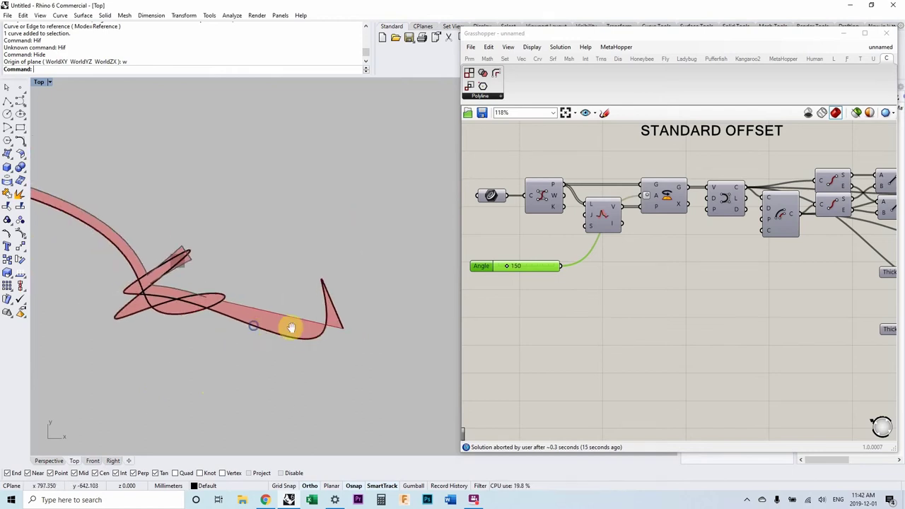
Set the Standard Offset definition's Angle to 180 and inspect the strip around its loops
double_click(522, 267)
type("180")
key("Return")
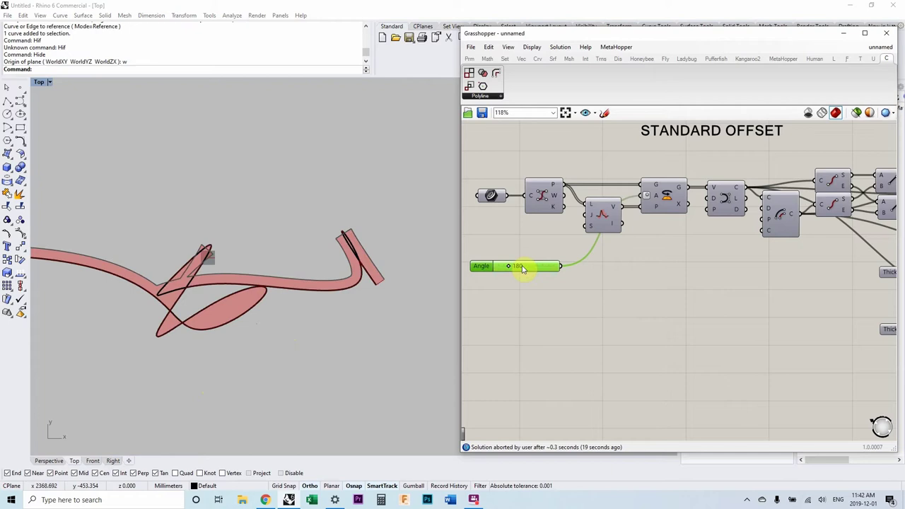
scroll(283, 328, "up", 3)
scroll(304, 311, "down", 1)
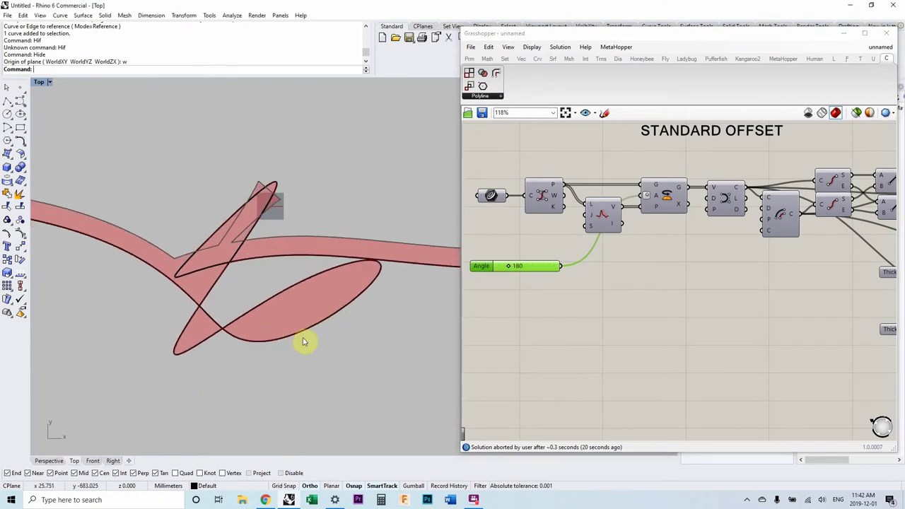
scroll(307, 306, "down", 3)
scroll(271, 311, "down", 1)
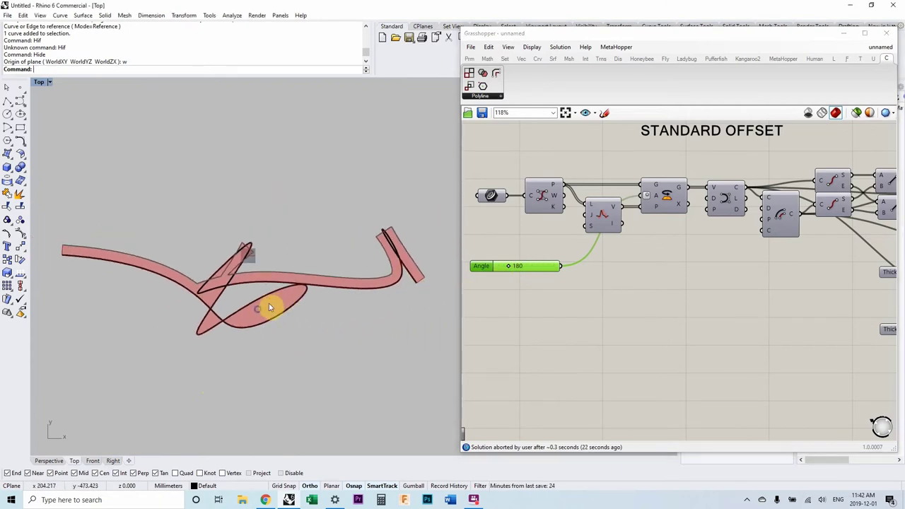
Set the Standard Offset definition's Angle to 80 and inspect the strip around its tight folds
left_click(533, 271)
double_click(533, 269)
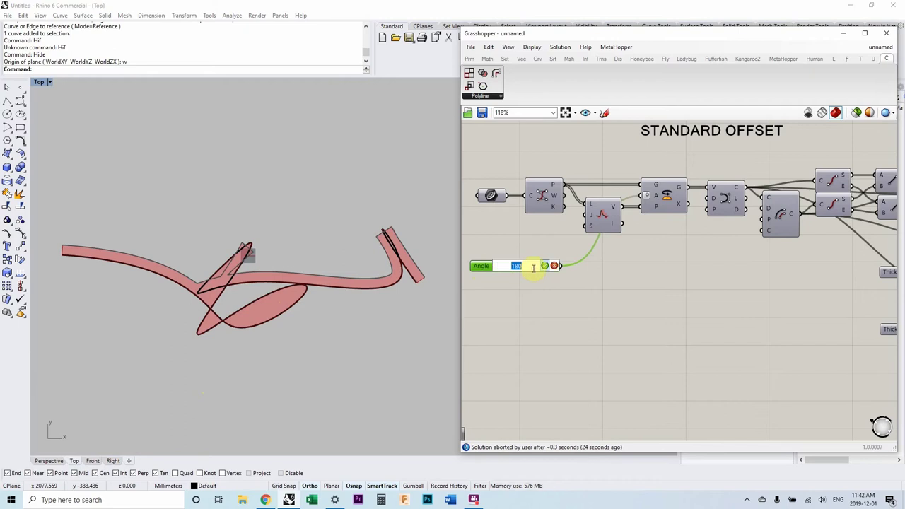
type("80")
key("Return")
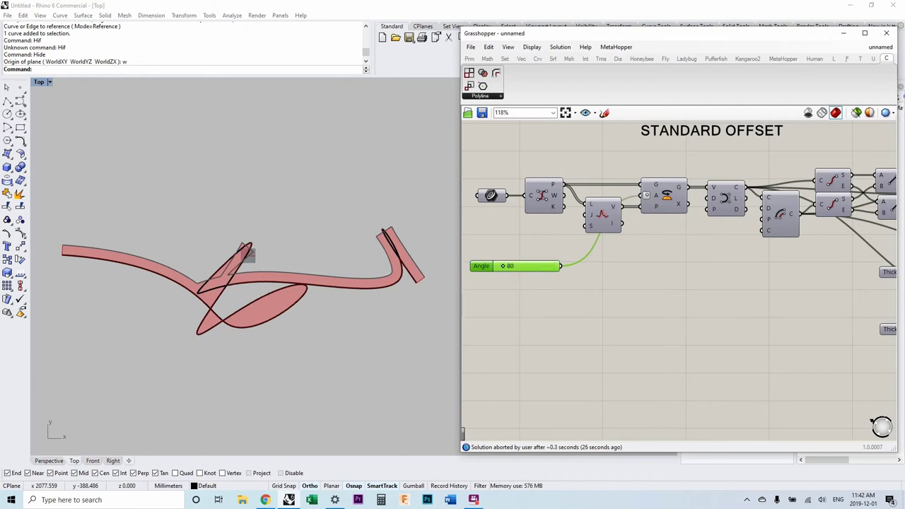
scroll(236, 245, "up", 2)
scroll(264, 137, "up", 3)
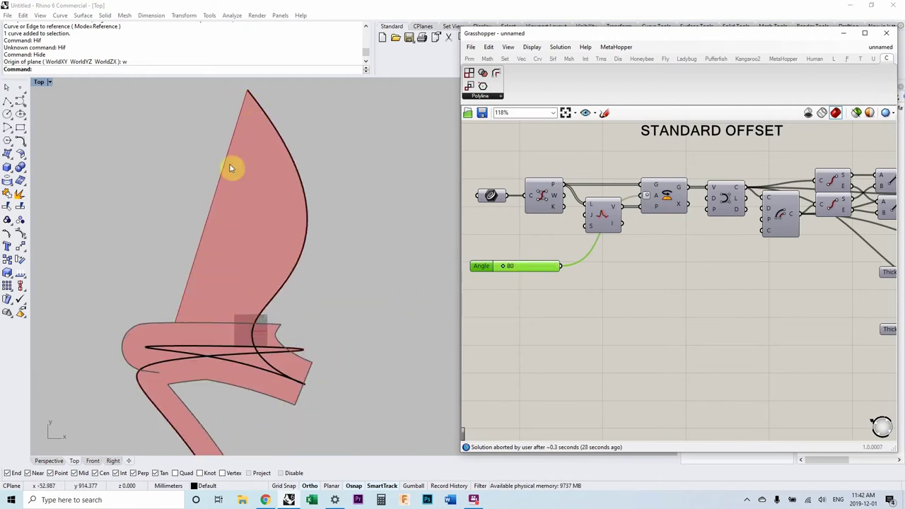
scroll(216, 341, "down", 2)
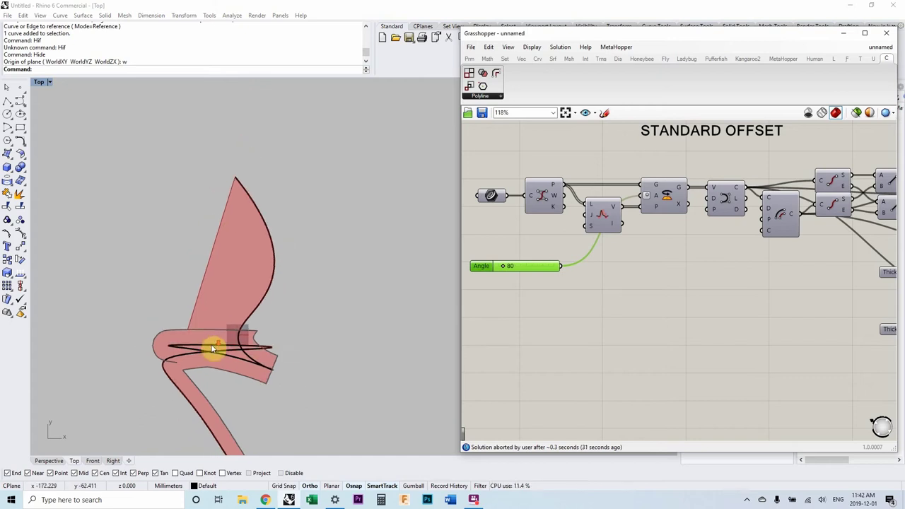
scroll(205, 297, "up", 2)
scroll(207, 288, "down", 2)
scroll(244, 304, "up", 2)
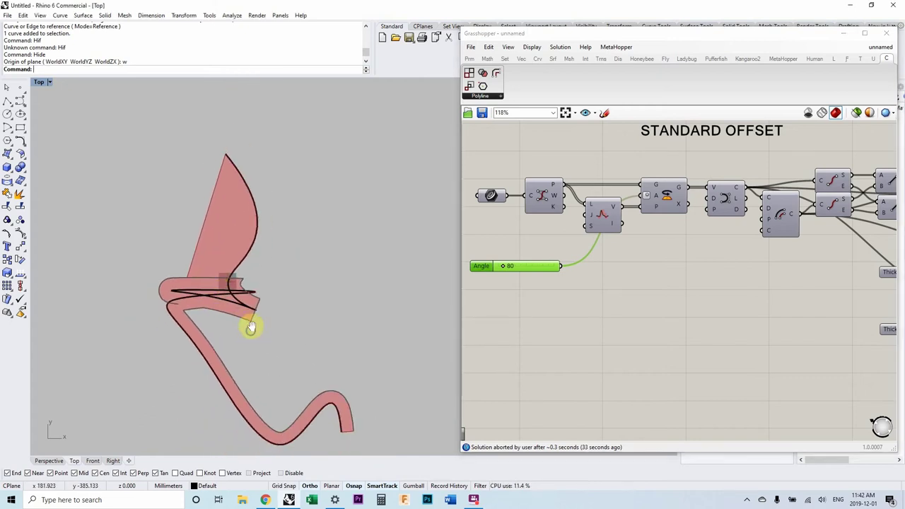
right_click_drag(236, 294, 236, 275)
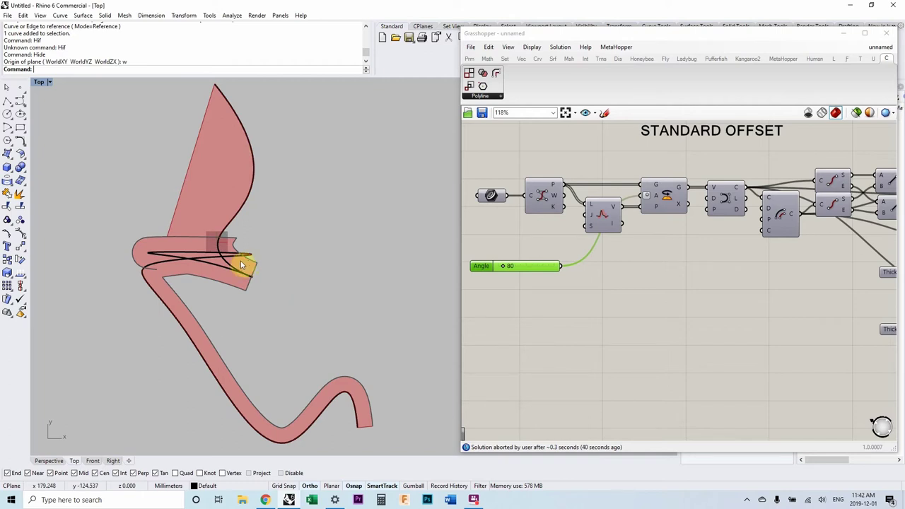
Disable all components of the Standard Offset definition
scroll(572, 301, "down", 6)
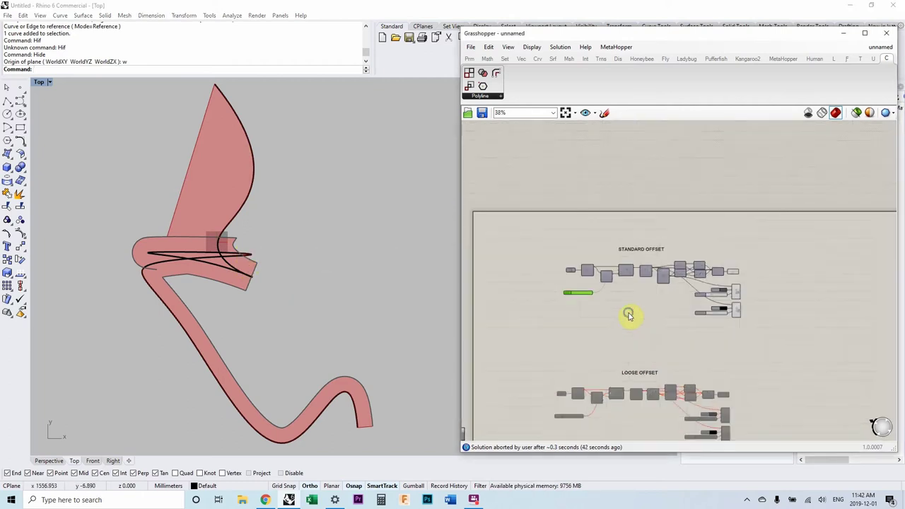
left_click_drag(756, 270, 577, 173)
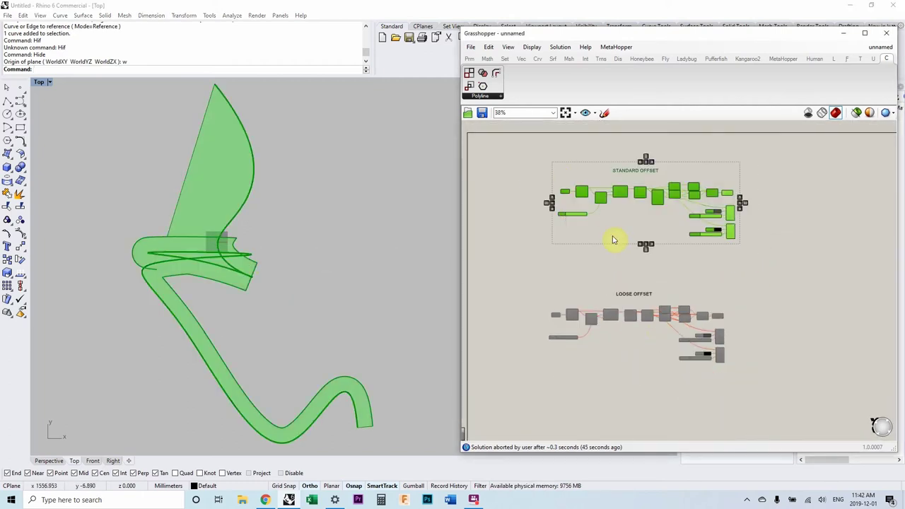
right_click(613, 239)
left_click(646, 275)
Enable all components of the Loose Offset definition and clear the selection
scroll(630, 248, "up", 5)
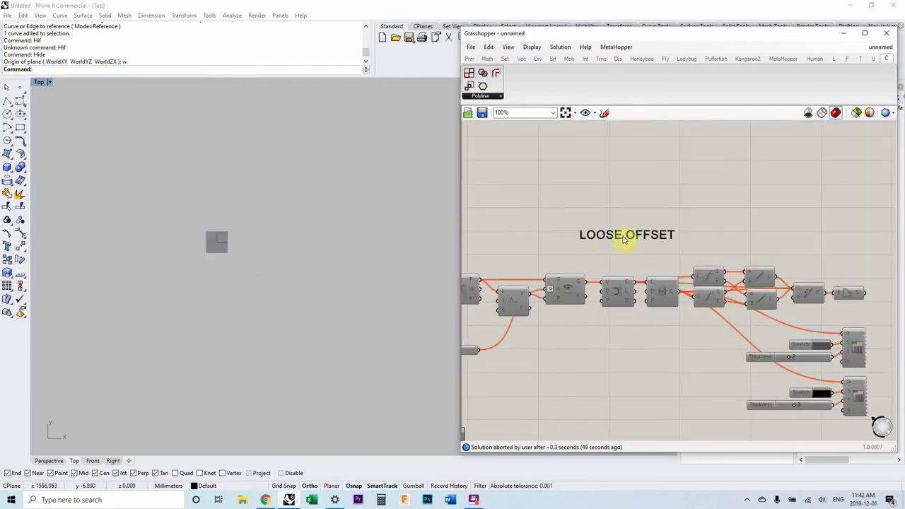
scroll(611, 238, "down", 1)
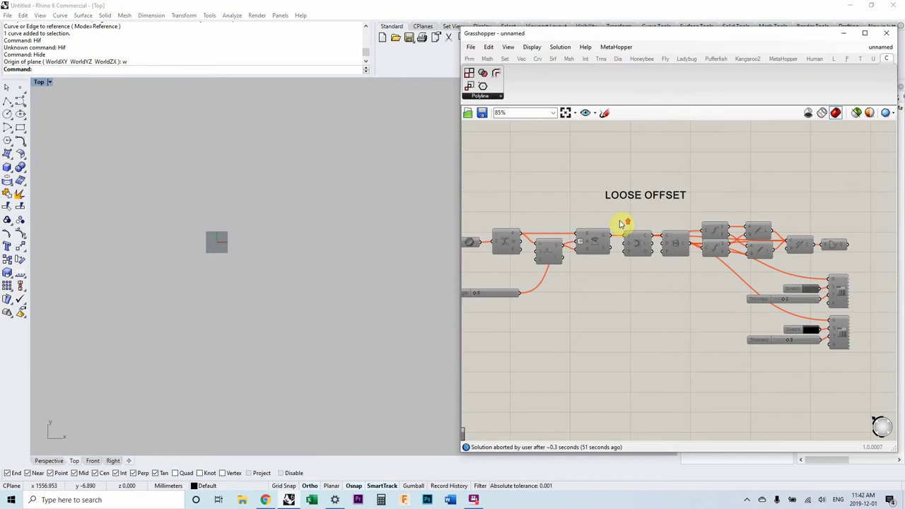
scroll(657, 242, "down", 2)
left_click_drag(842, 343, 514, 215)
scroll(679, 278, "up", 3)
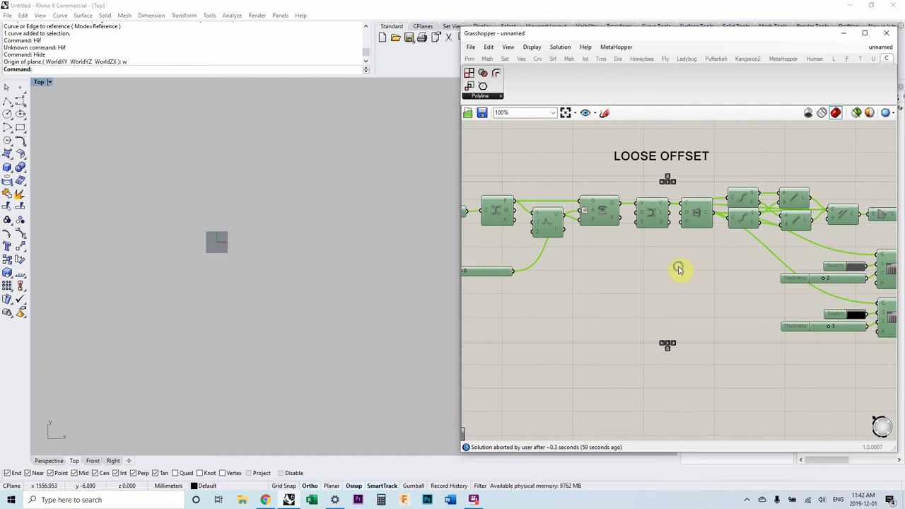
right_click(679, 269)
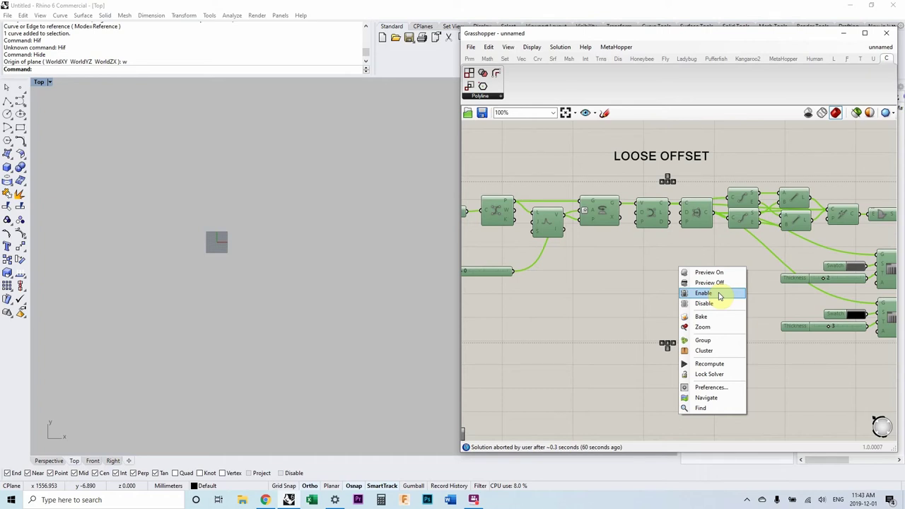
left_click(716, 293)
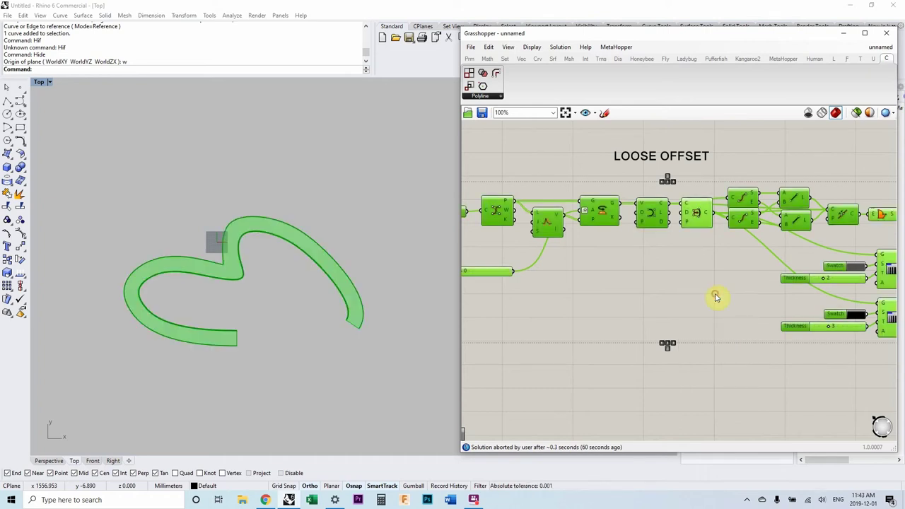
left_click(697, 293)
Set the Loose Offset definition's Angle to 90
scroll(684, 289, "down", 2)
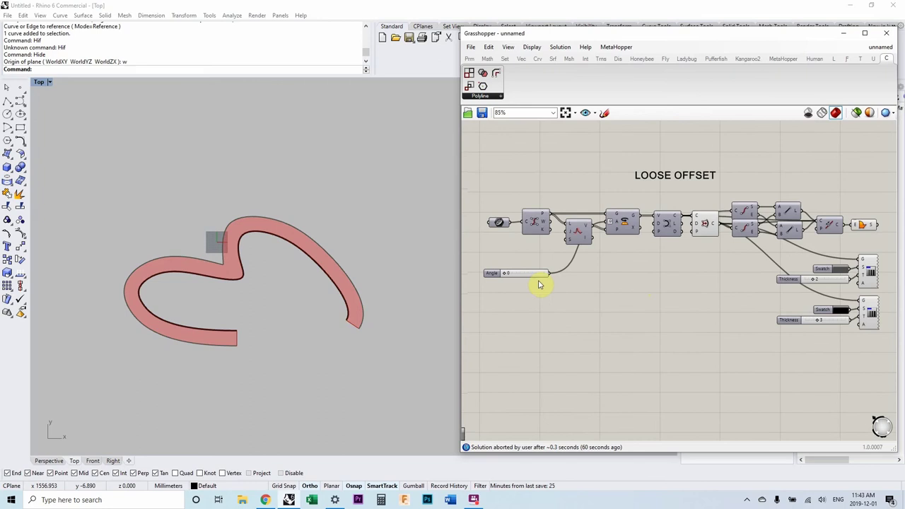
scroll(541, 285, "up", 2)
left_click(512, 274)
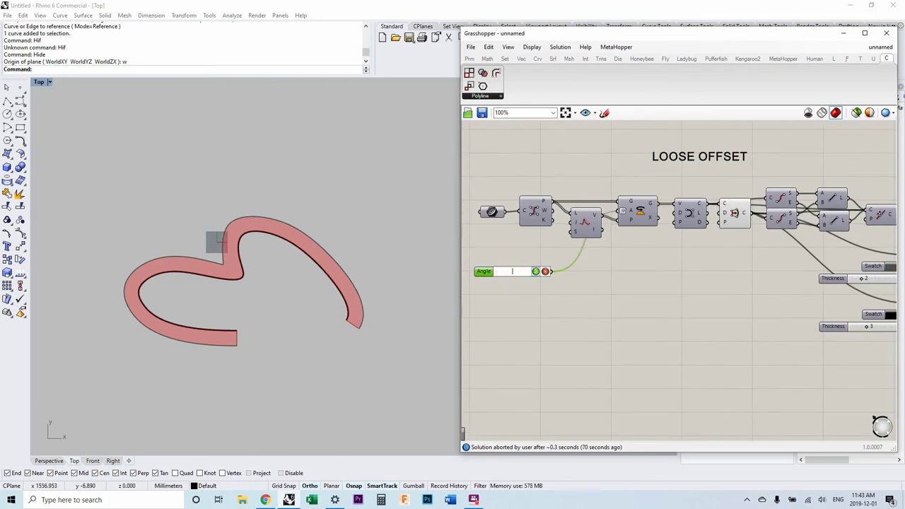
key("Return")
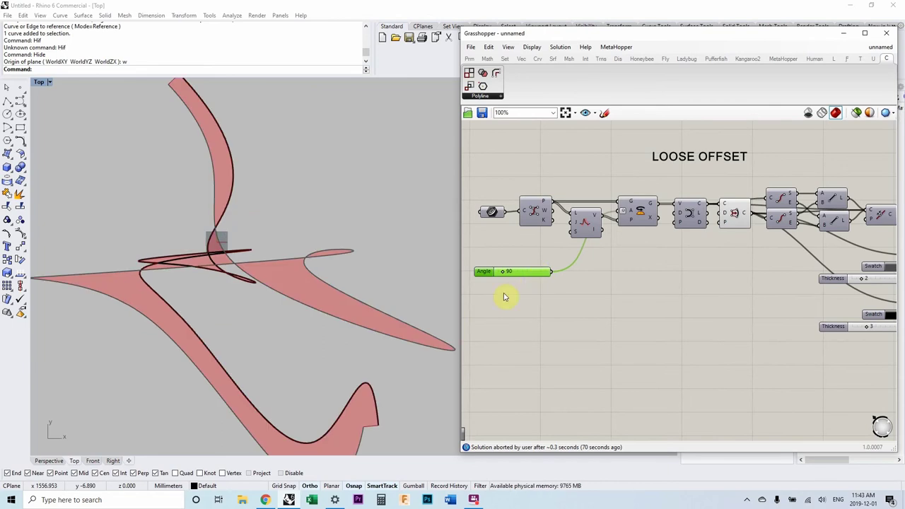
Examine the loose offset strip closely around the curve's sharp bends and along its full extent
scroll(343, 271, "down", 6)
right_click_drag(344, 271, 341, 246)
scroll(312, 281, "down", 4)
scroll(269, 254, "up", 8)
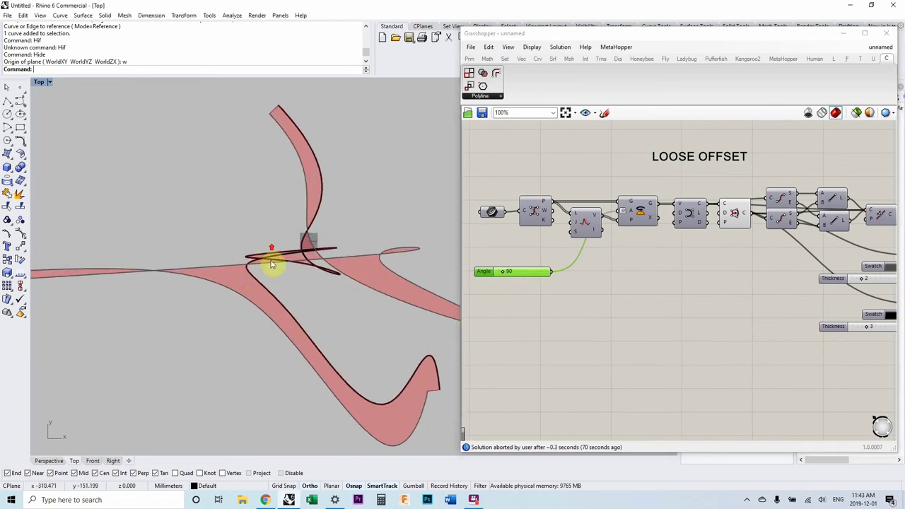
scroll(282, 262, "down", 2)
scroll(287, 261, "up", 2)
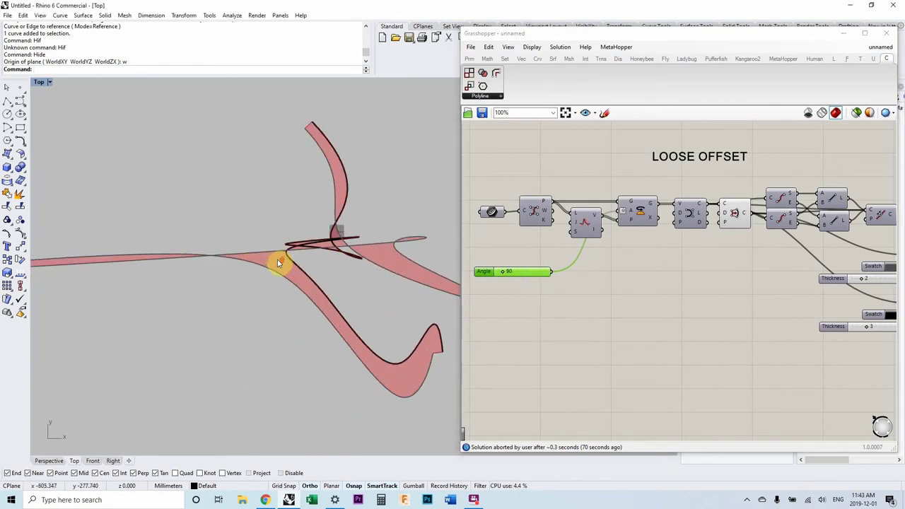
scroll(279, 262, "down", 1)
scroll(289, 279, "up", 3)
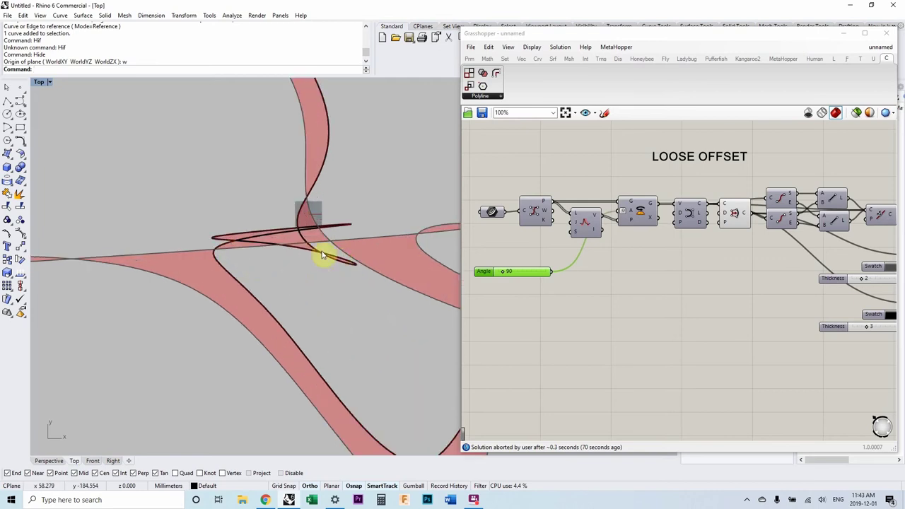
Examine the loose offset strip and highlight the offset component's output curves by selecting that component in the Loose Offset definition
scroll(297, 252, "down", 3)
scroll(311, 256, "up", 2)
scroll(311, 255, "up", 1)
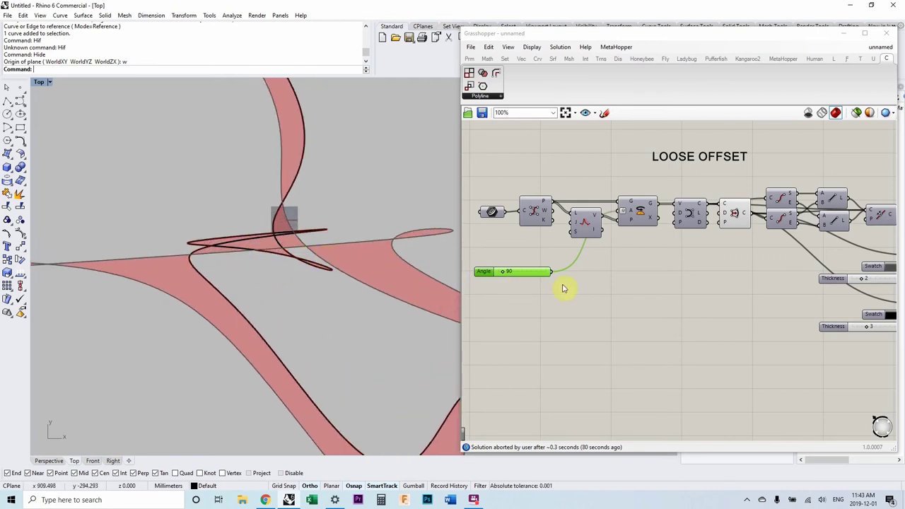
scroll(661, 264, "down", 3)
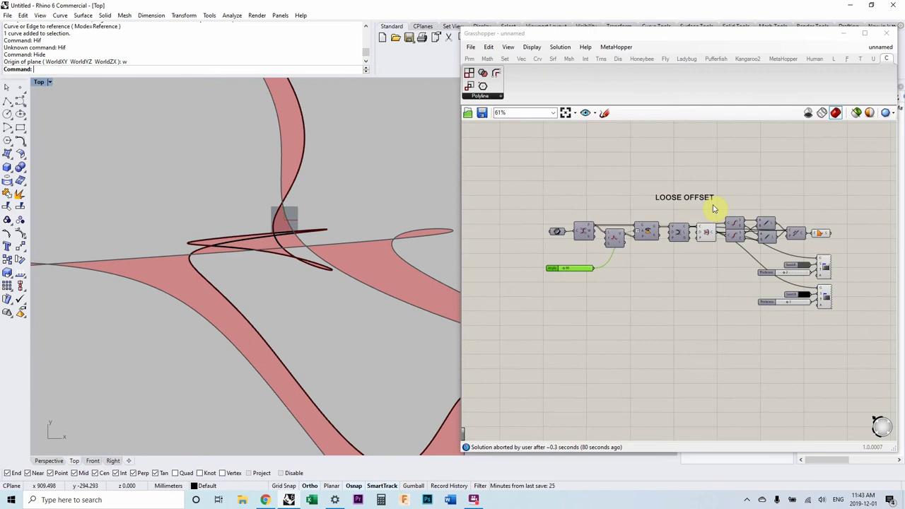
scroll(714, 208, "up", 1)
left_click(710, 240)
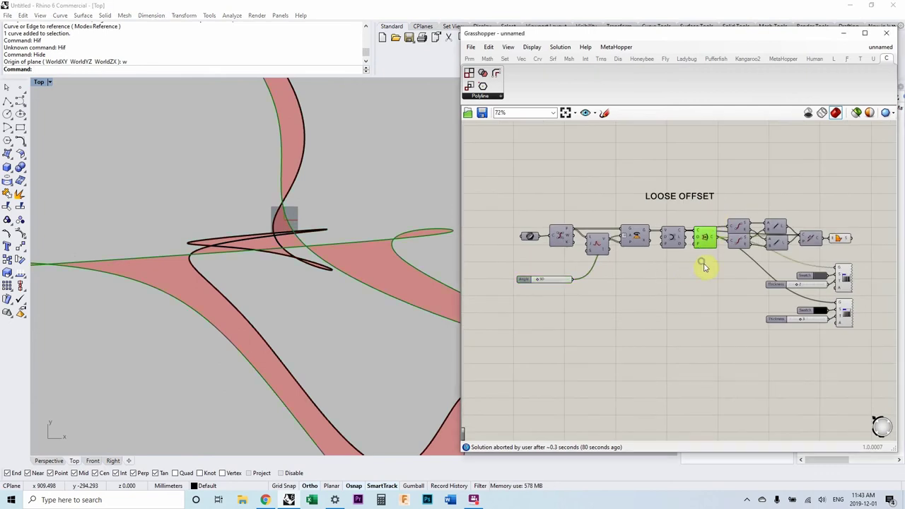
right_click(700, 261)
left_click(717, 277)
Disable all components of the Loose Offset definition
scroll(712, 275, "down", 3)
right_click_drag(711, 275, 670, 260)
left_click(671, 260)
left_click_drag(799, 330, 528, 202)
scroll(591, 184, "down", 2)
right_click_drag(592, 184, 590, 240)
scroll(618, 234, "up", 2)
right_click(674, 242)
left_click(711, 272)
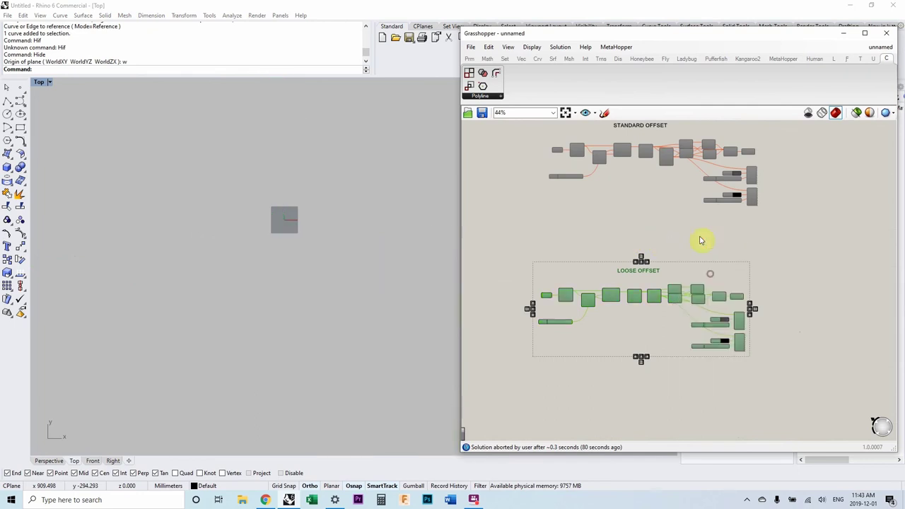
Enable all components of the definition for offsetting both sides using Clipper and clear the selection
scroll(696, 287, "down", 3)
scroll(697, 351, "up", 8)
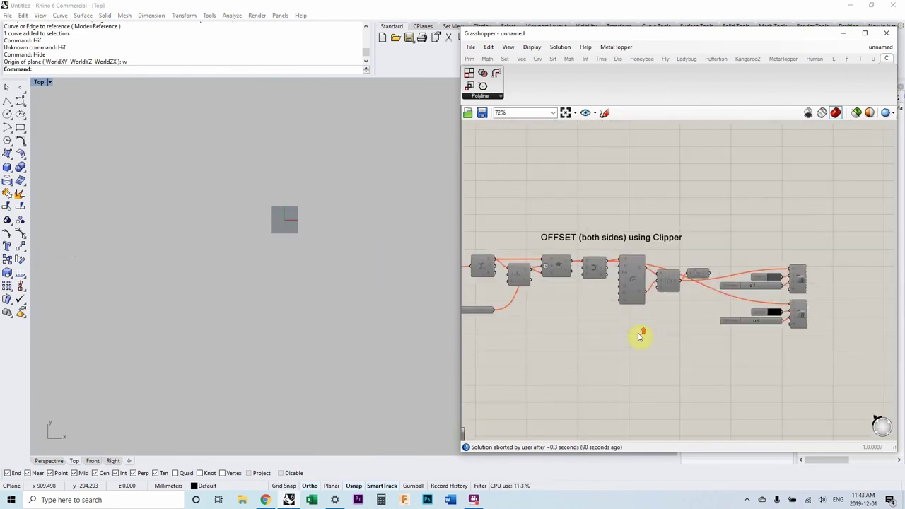
scroll(737, 273, "down", 3)
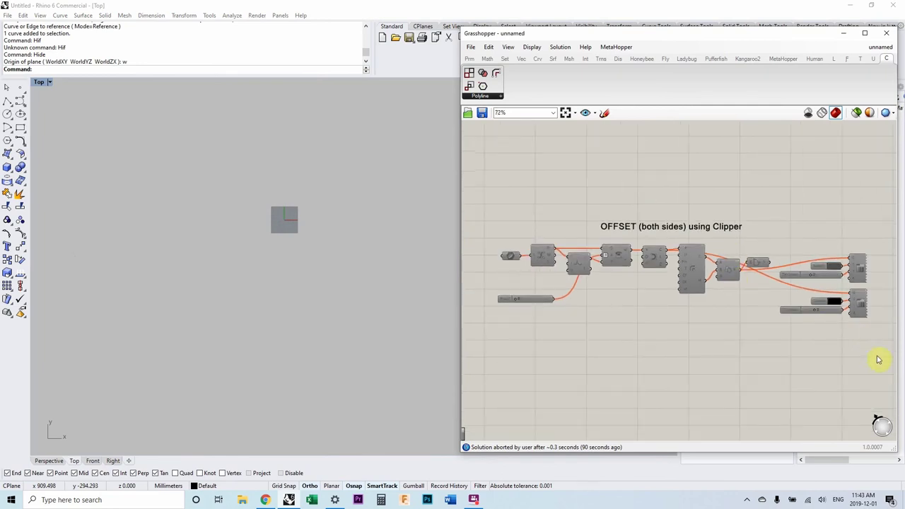
left_click_drag(877, 360, 470, 237)
right_click(505, 212)
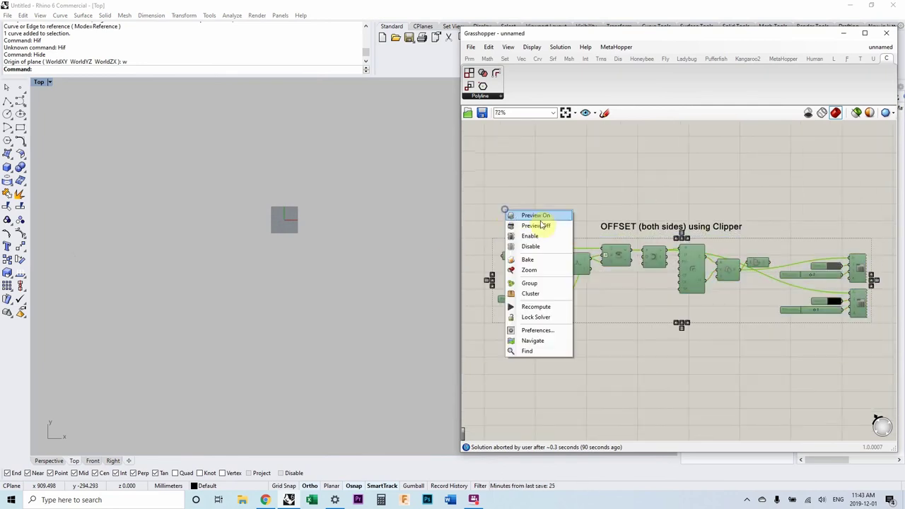
left_click(552, 236)
left_click(649, 292)
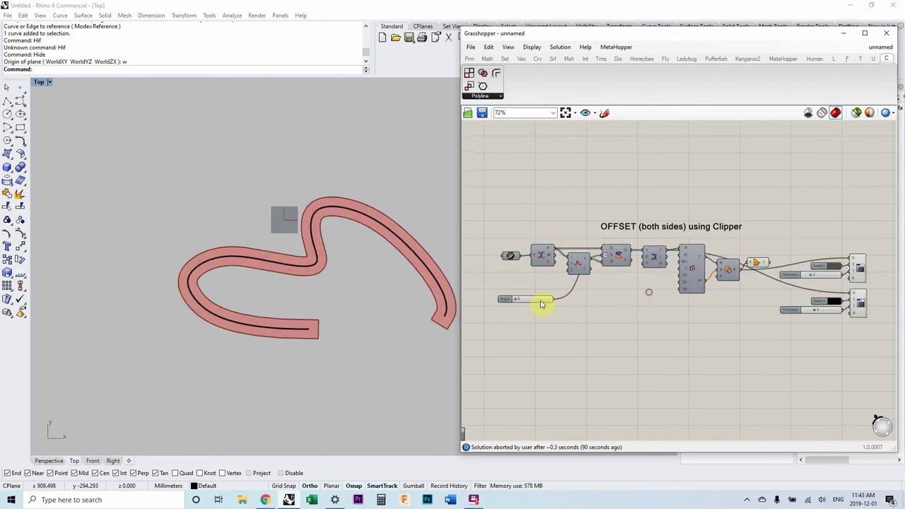
Increase the Clipper offset definition's Angle gradually up to 159
scroll(678, 279, "up", 2)
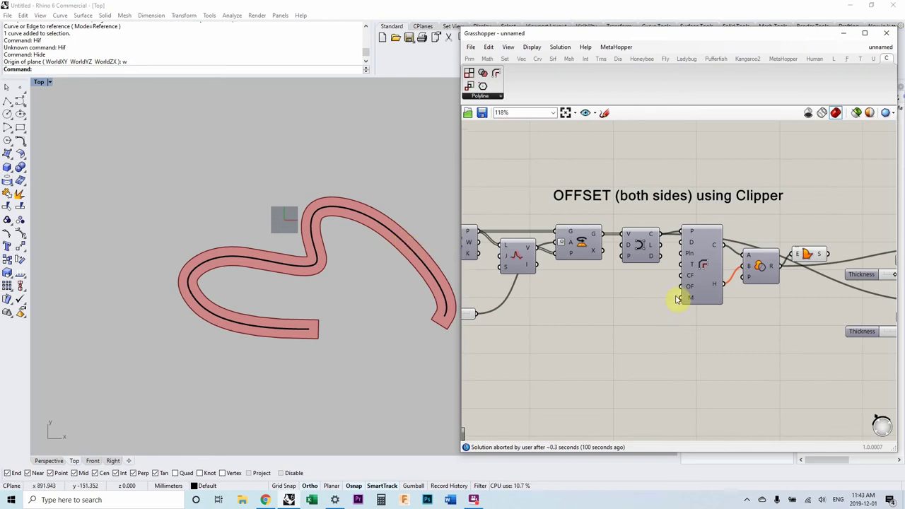
scroll(634, 302, "down", 3)
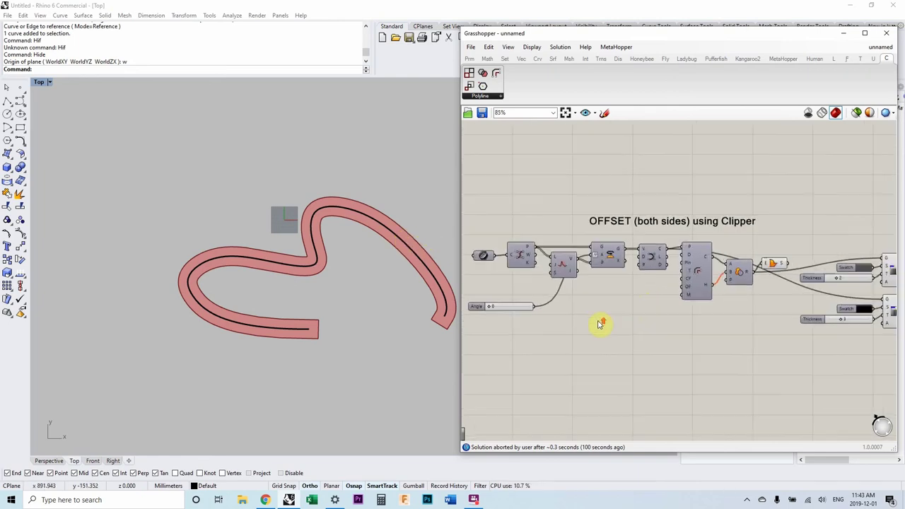
scroll(521, 302, "up", 1)
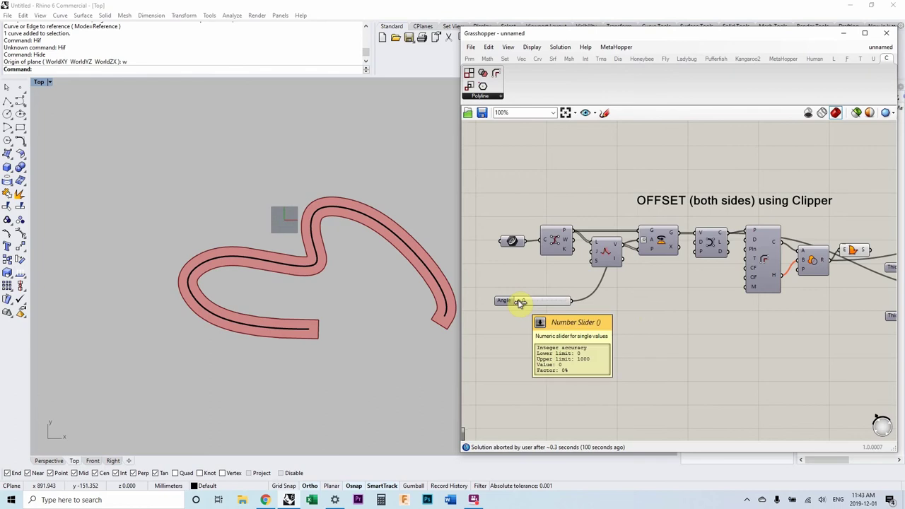
left_click_drag(521, 302, 594, 315)
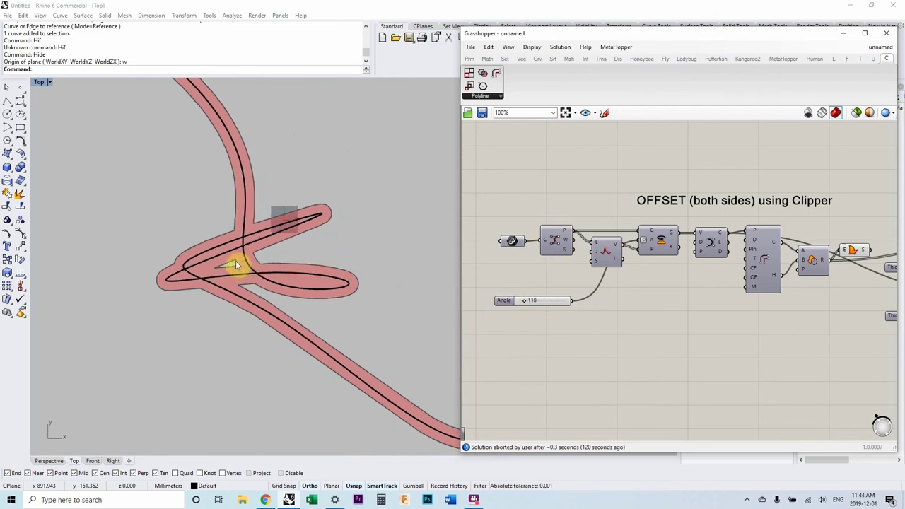
left_click_drag(237, 265, 705, 318)
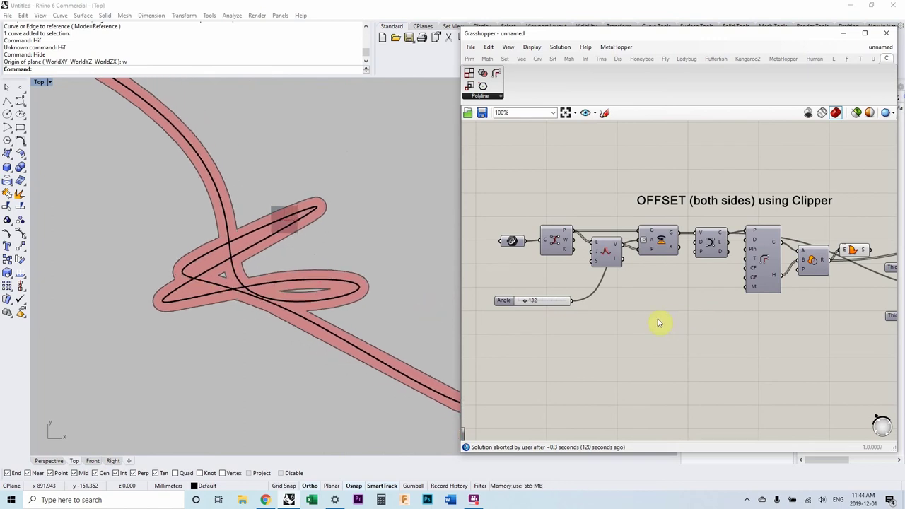
key("Escape")
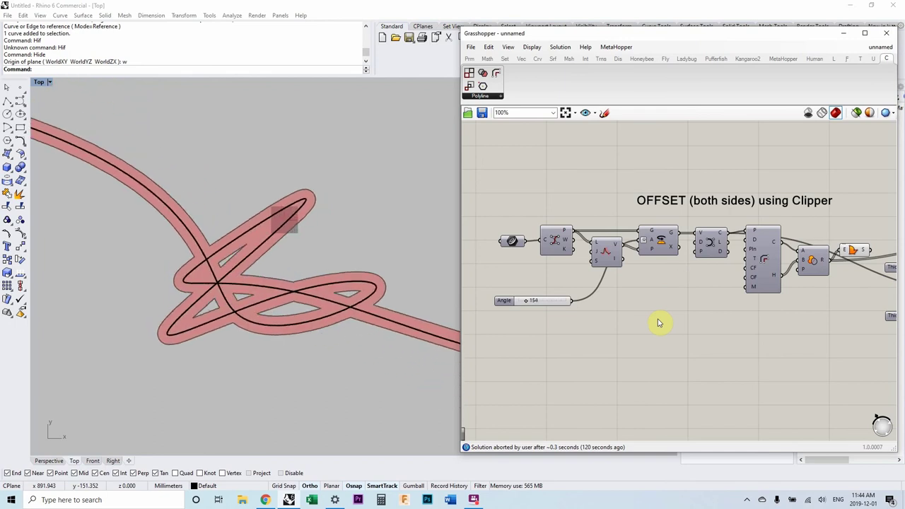
Inspect the Clipper definition's polyline offset and region components and highlight the output of its final surface component
scroll(657, 322, "down", 3)
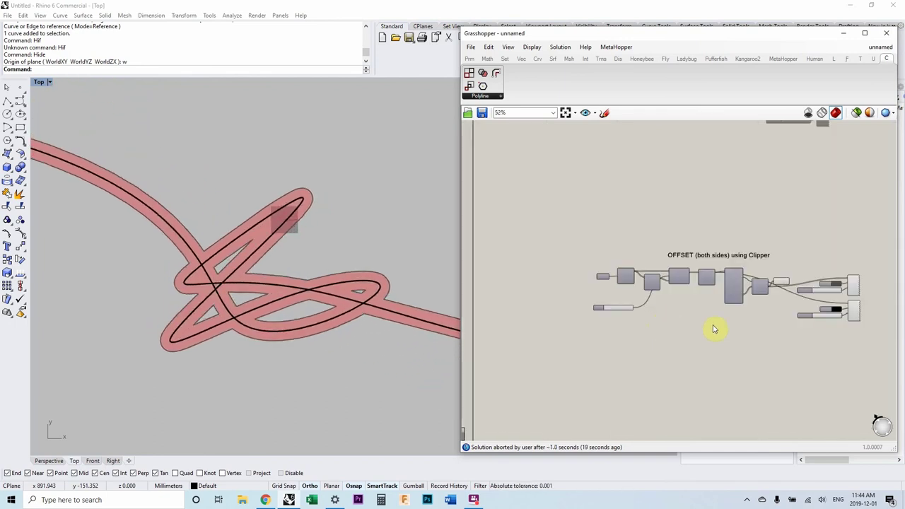
scroll(670, 305, "up", 5)
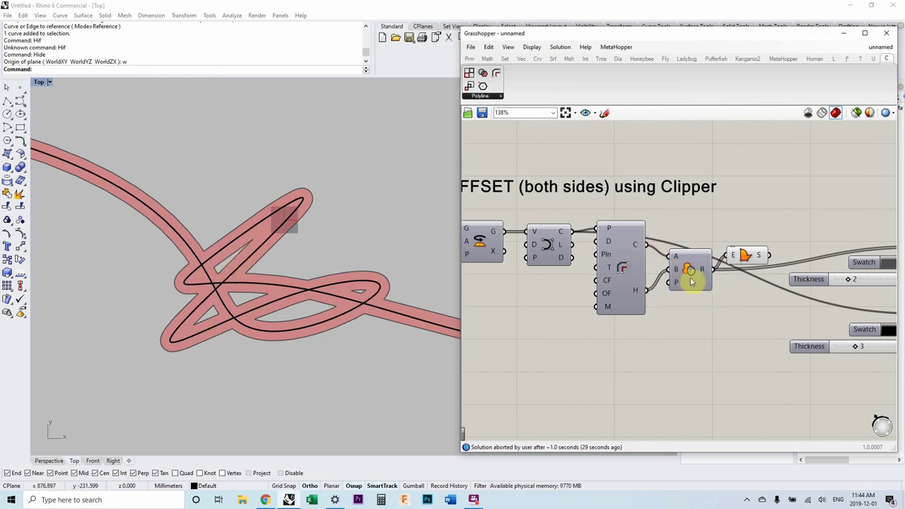
scroll(683, 287, "up", 2)
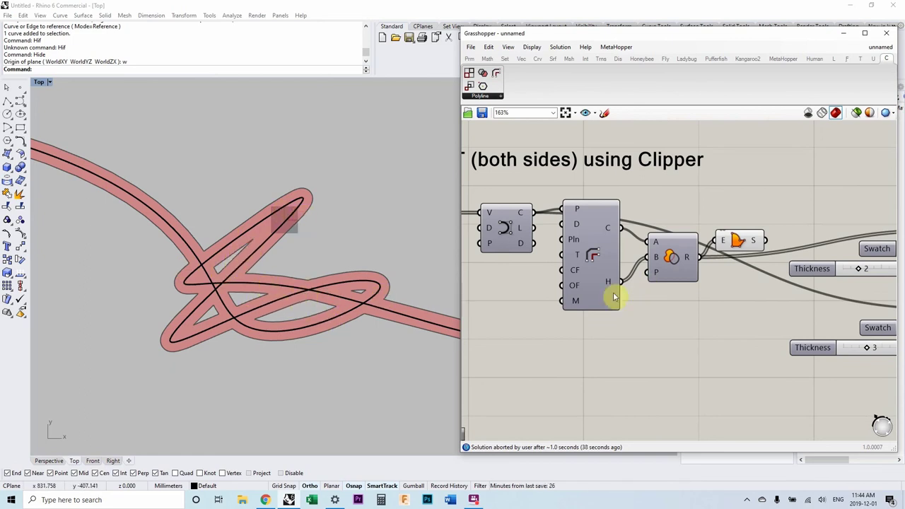
left_click(737, 244)
left_click(737, 214)
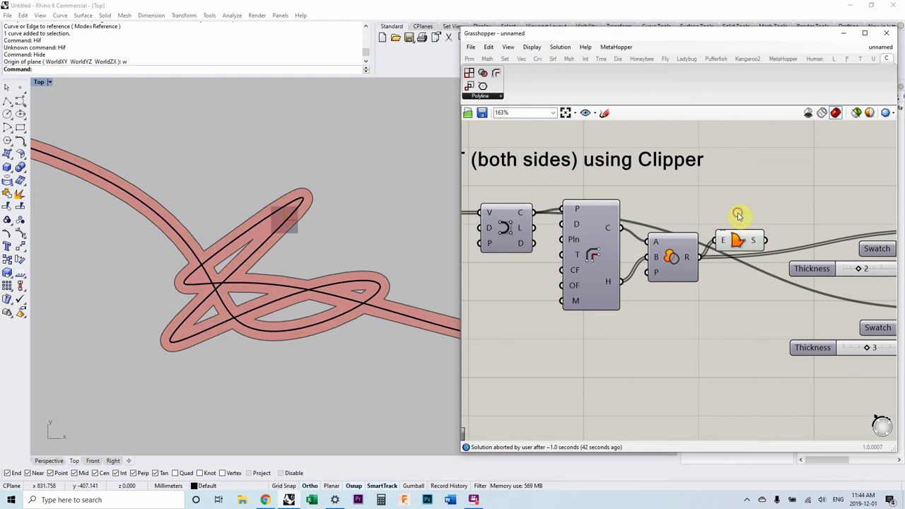
left_click(743, 242)
left_click(731, 214)
Review the complete Clipper definition, from the input curve and Angle value through to the display thickness components
scroll(731, 213, "down", 4)
scroll(726, 238, "up", 2)
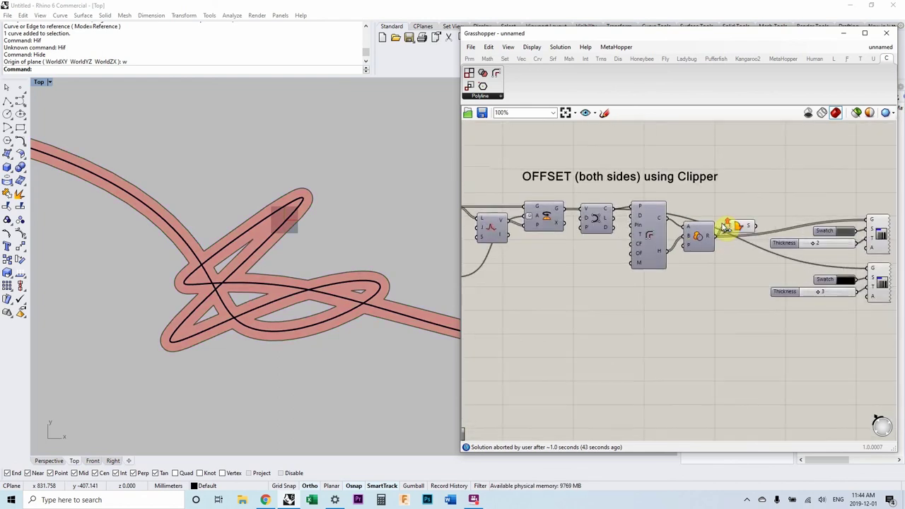
scroll(630, 232, "down", 3)
right_click_drag(620, 244, 645, 253)
scroll(643, 253, "up", 1)
scroll(645, 253, "up", 2)
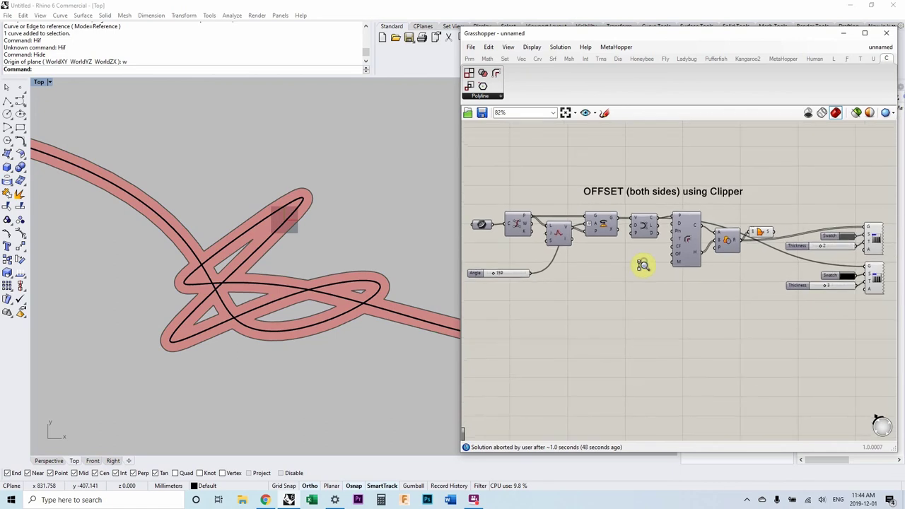
scroll(634, 266, "down", 1)
right_click_drag(634, 289, 640, 284)
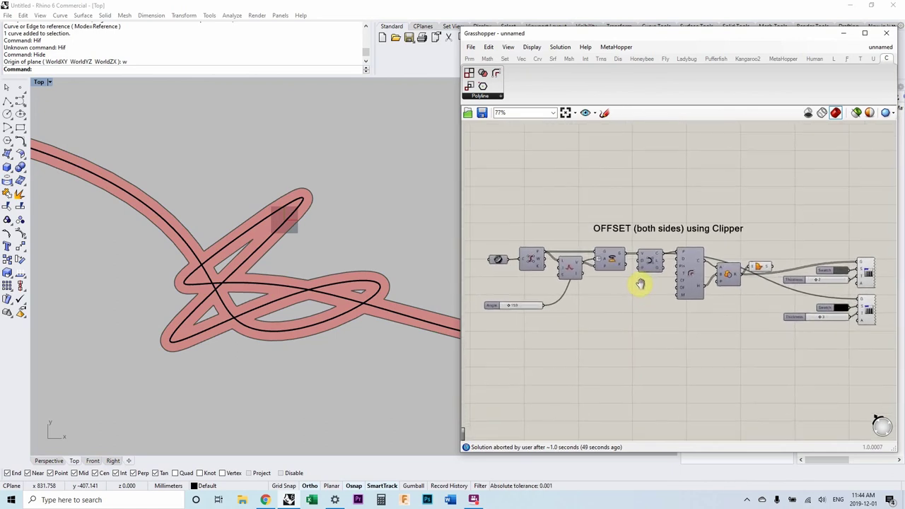